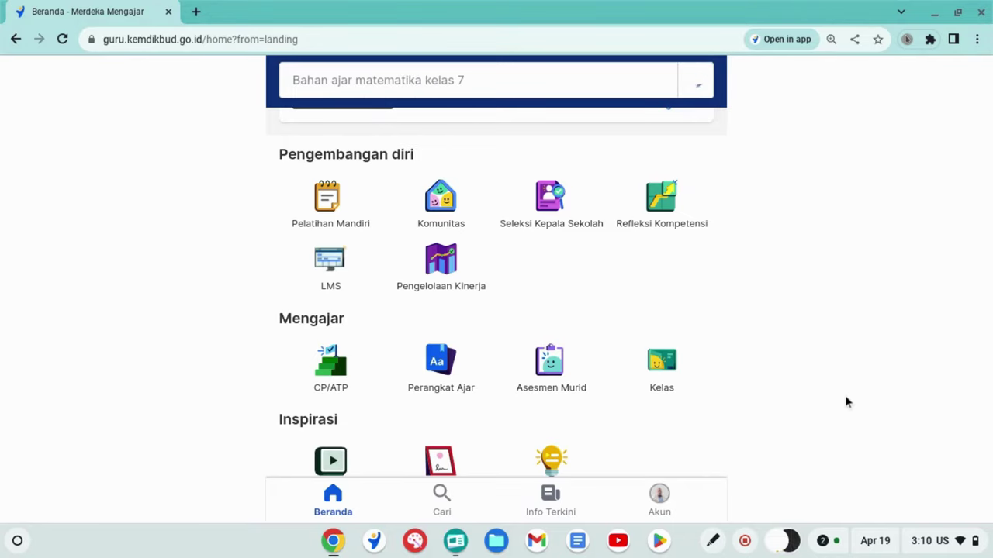
Open Pengelolaan Kinerja and enter the Kepala Sekolah section as Pejabat Penilai Kinerja.
left_click(444, 275)
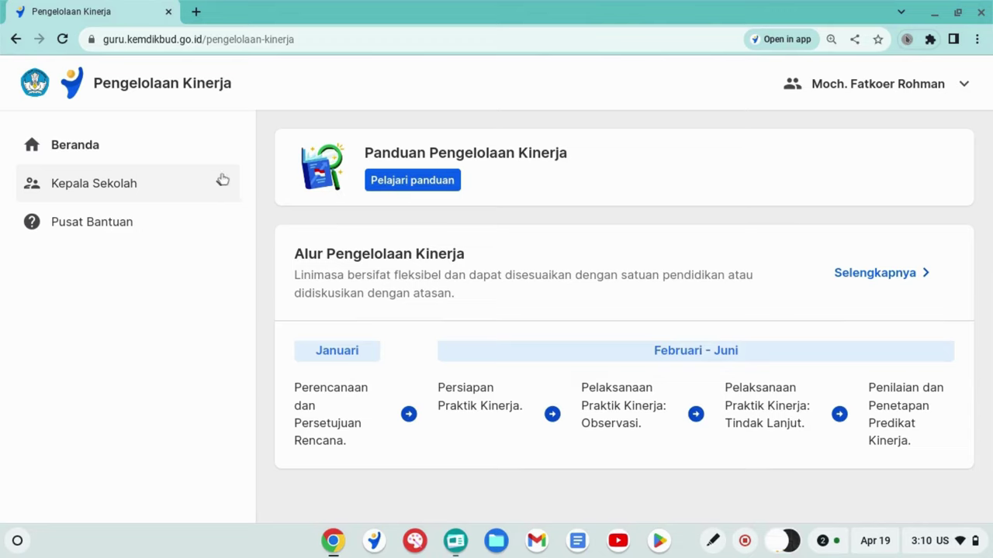
left_click(222, 192)
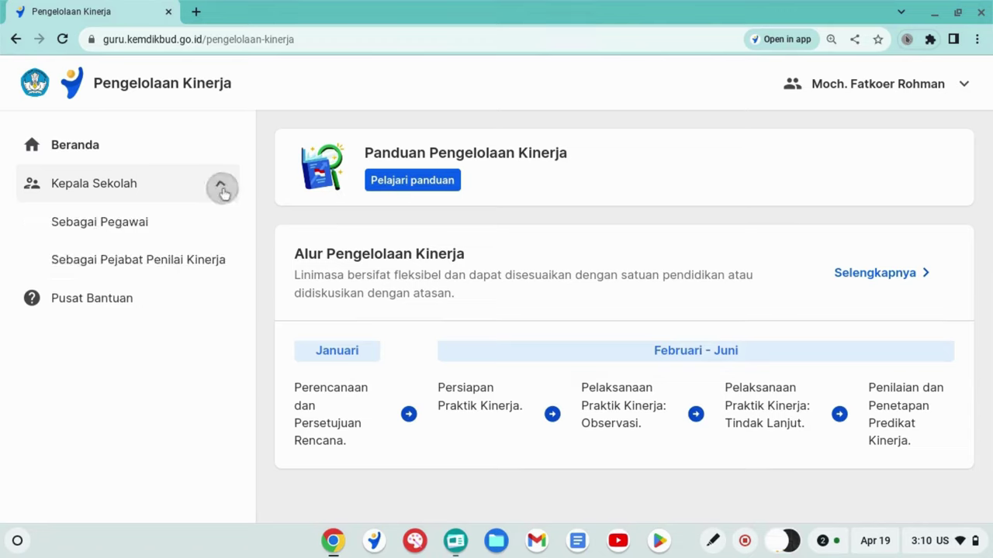
left_click(132, 264)
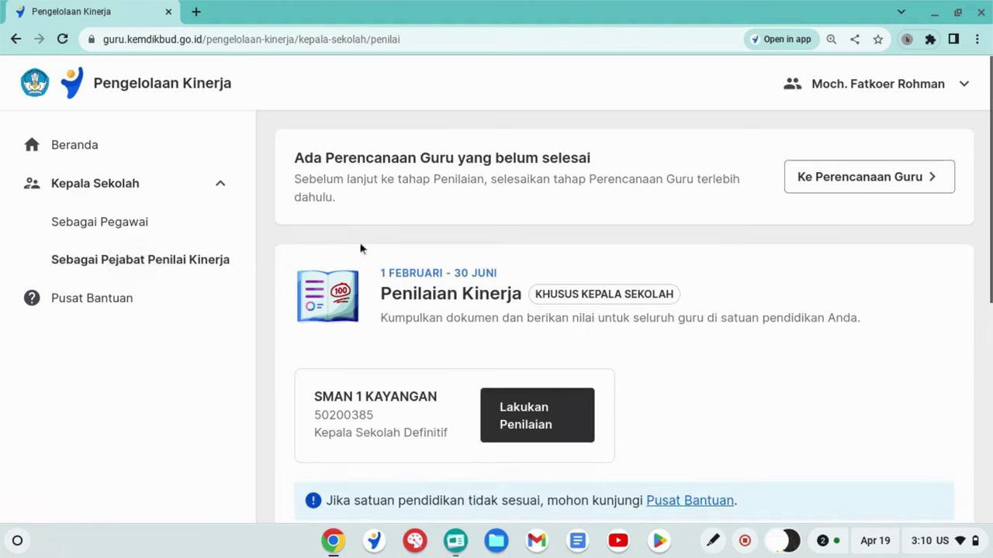
Start the Penilaian Kinerja for SMAN 1 KAYANGAN and open its list of teachers to assess.
scroll(616, 313, "down", 2)
left_click(548, 315)
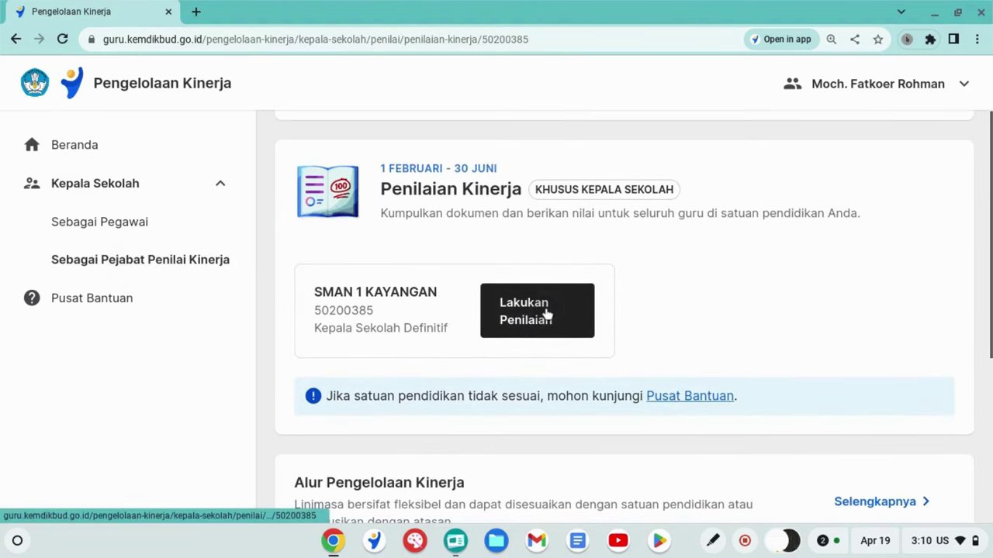
scroll(548, 314, "down", 1)
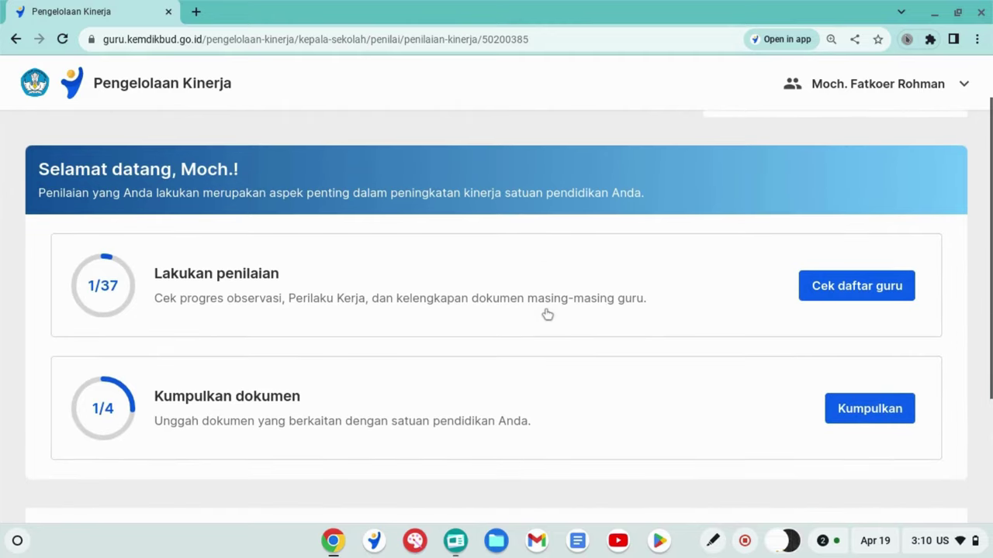
left_click(830, 293)
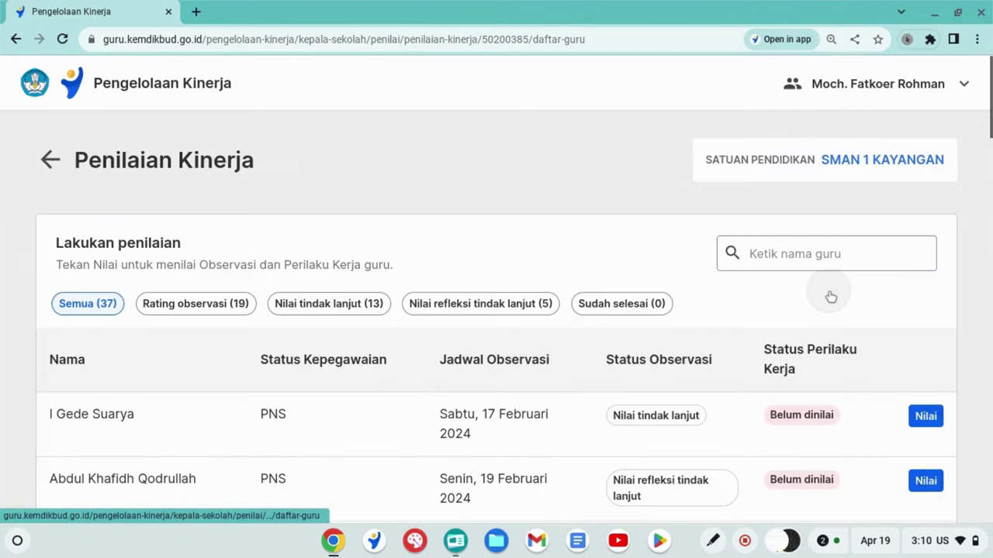
Filter the teacher list by Rating observasi and look through the teachers' observation schedules and statuses.
scroll(698, 286, "down", 1)
scroll(693, 286, "down", 1)
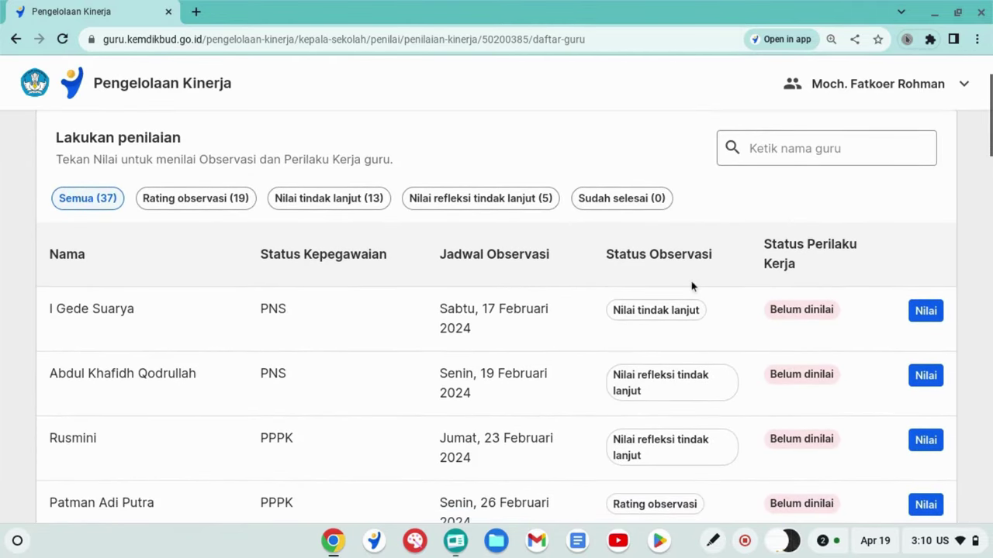
scroll(692, 285, "up", 1)
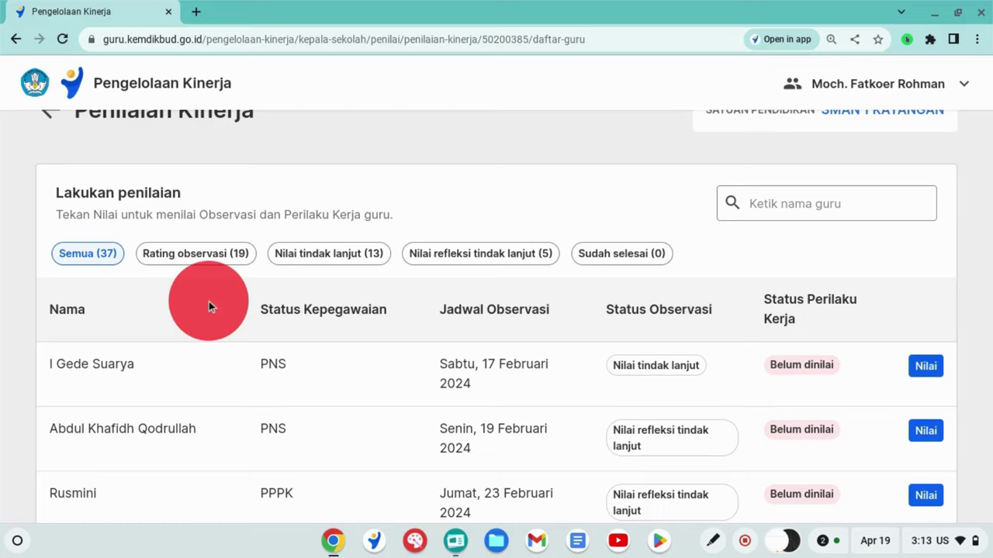
scroll(209, 307, "down", 1)
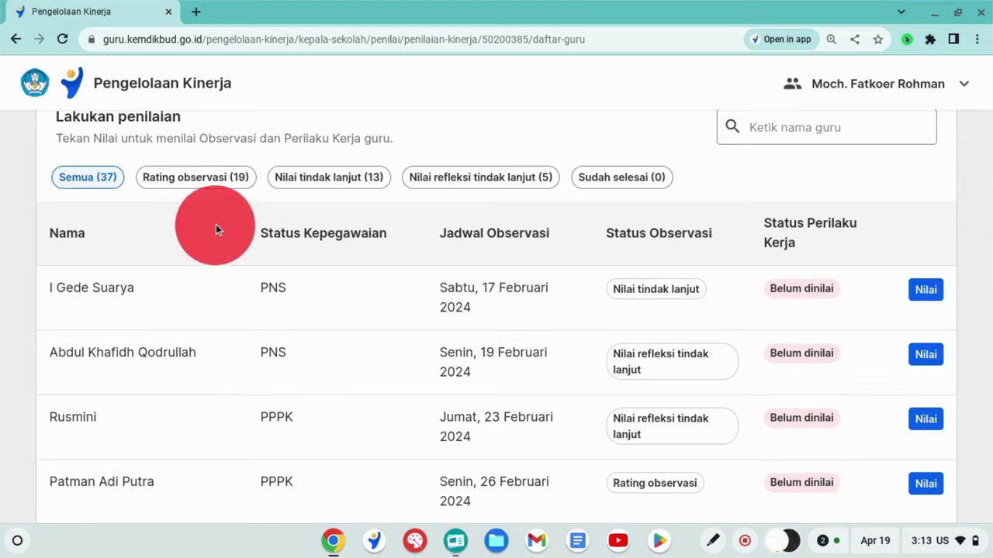
left_click(190, 182)
scroll(228, 246, "down", 3)
scroll(228, 247, "down", 5)
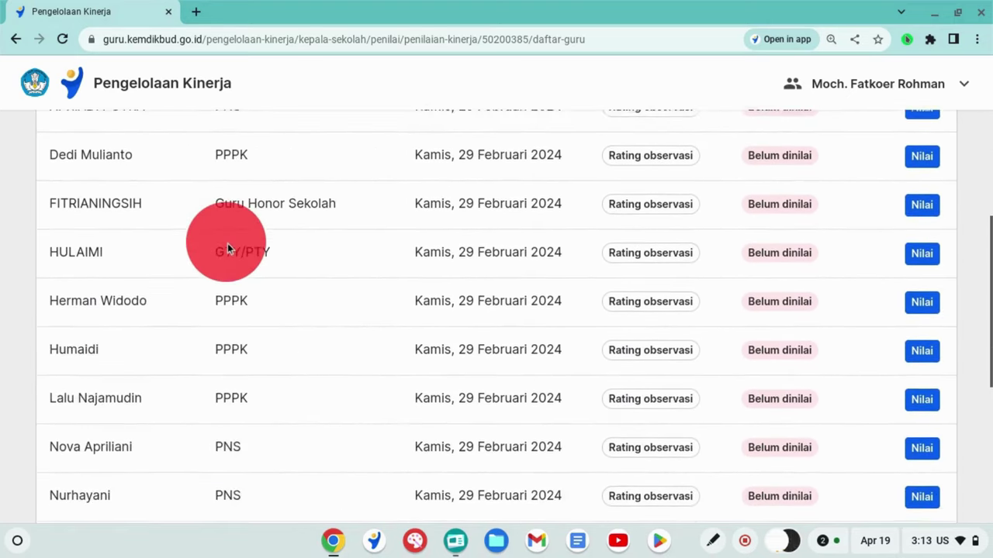
scroll(227, 247, "down", 6)
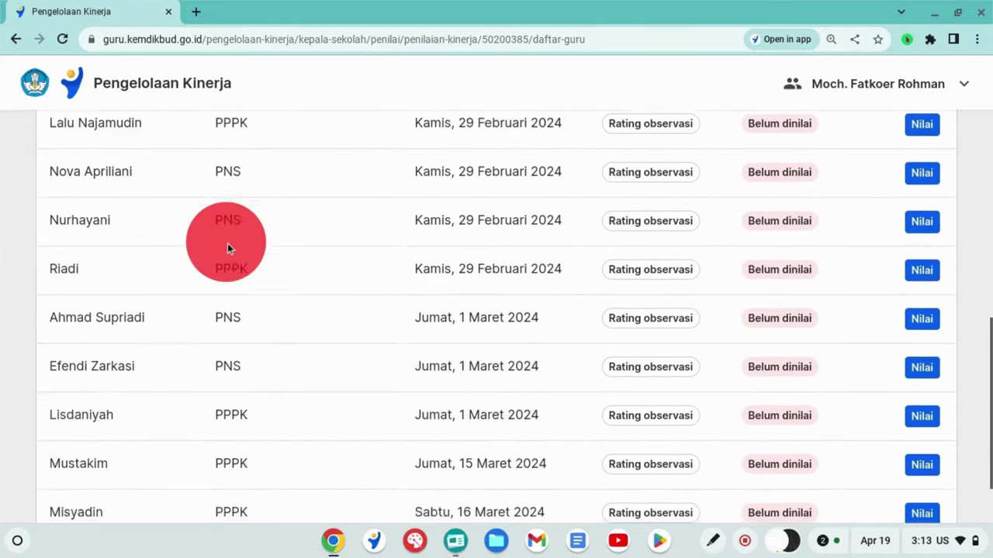
scroll(228, 246, "up", 10)
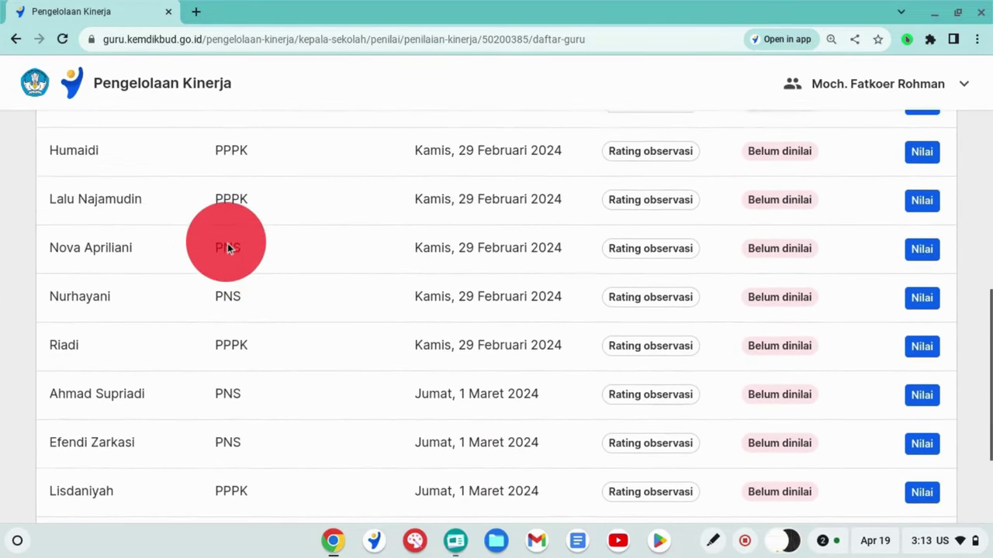
scroll(227, 243, "up", 3)
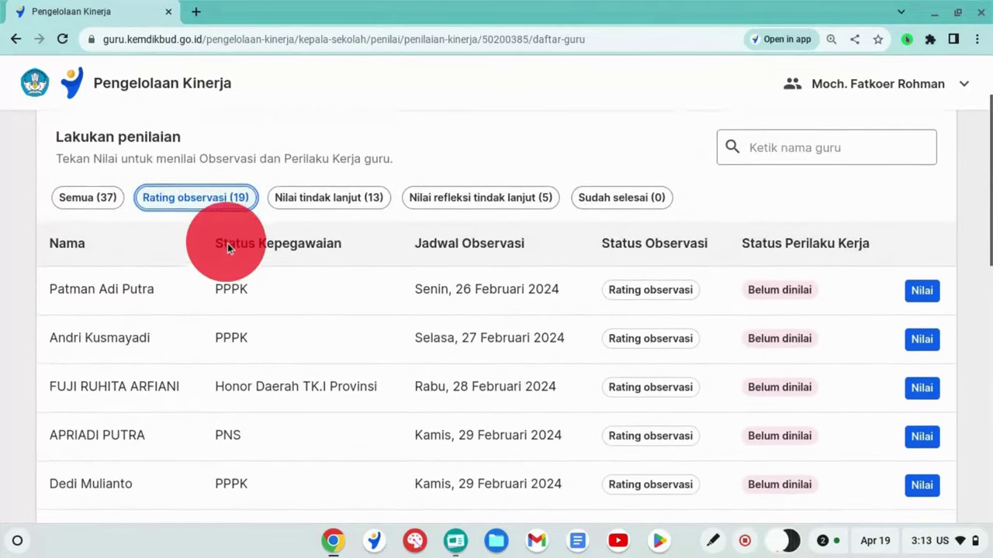
View the assessment details of the PPPK teacher scheduled for Jumat, 1 Maret 2024, and return to the teacher list.
scroll(228, 242, "down", 4)
scroll(227, 247, "down", 9)
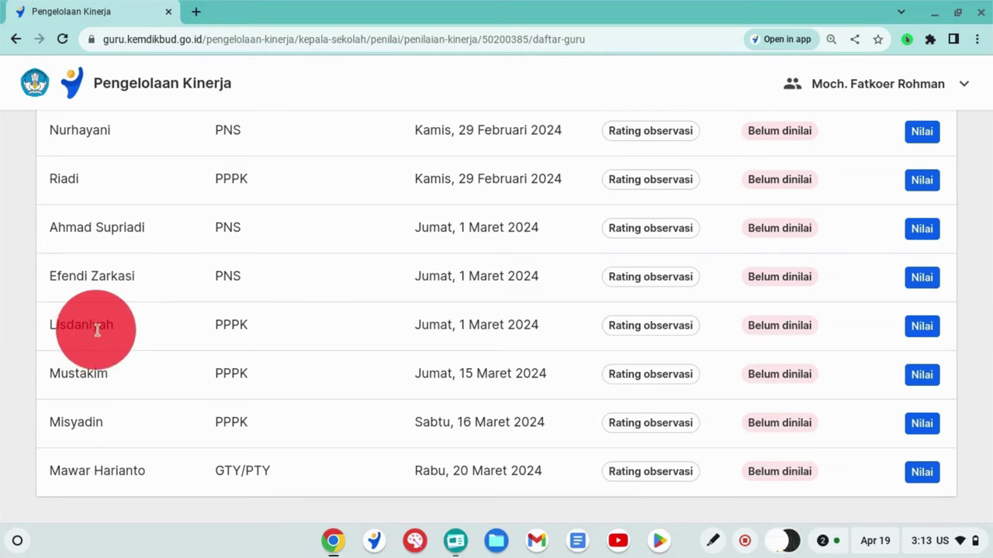
left_click(920, 328)
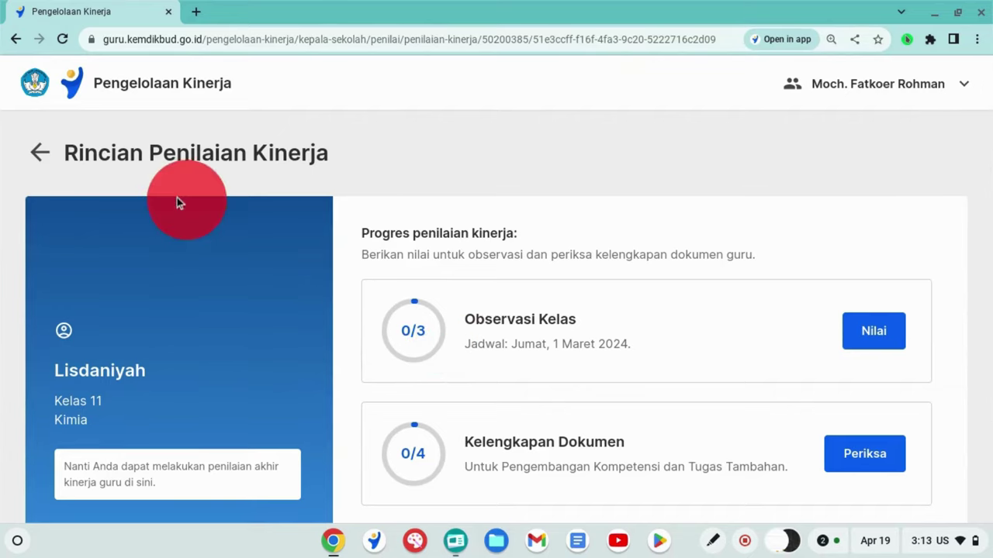
left_click(42, 155)
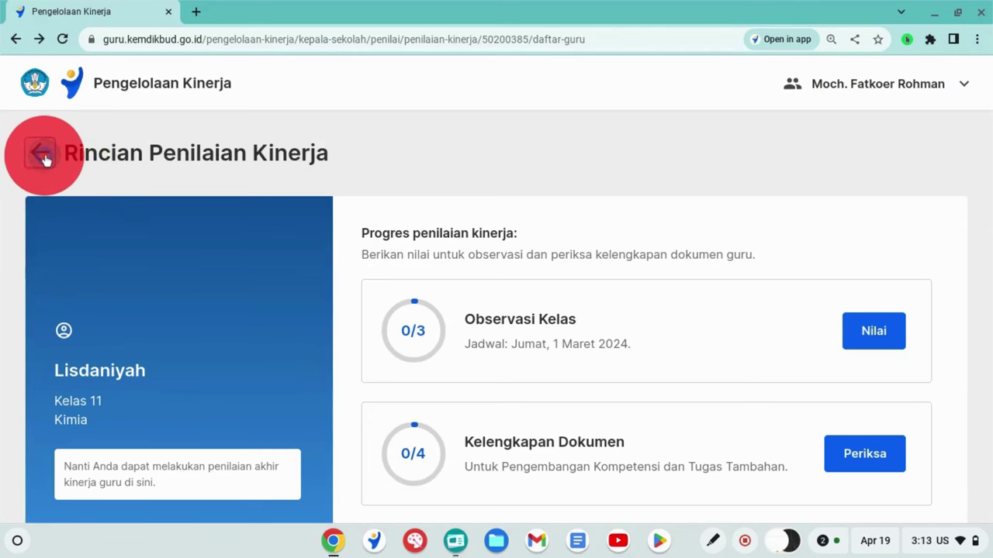
Filter by Rating observasi again, view the assessment details of the teacher scheduled for Selasa, 27 Februari 2024, and return to the list.
scroll(380, 380, "down", 2)
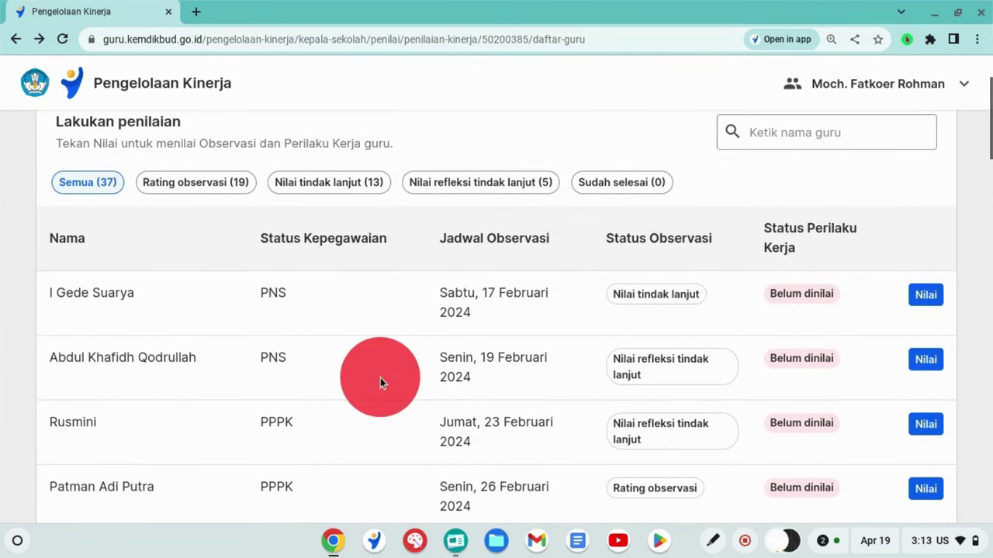
left_click(216, 182)
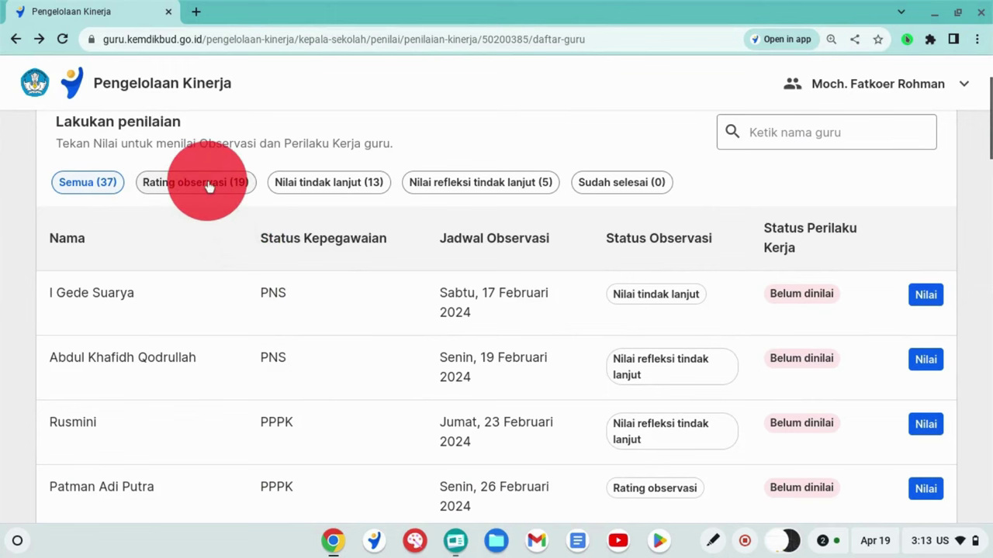
scroll(270, 244, "down", 1)
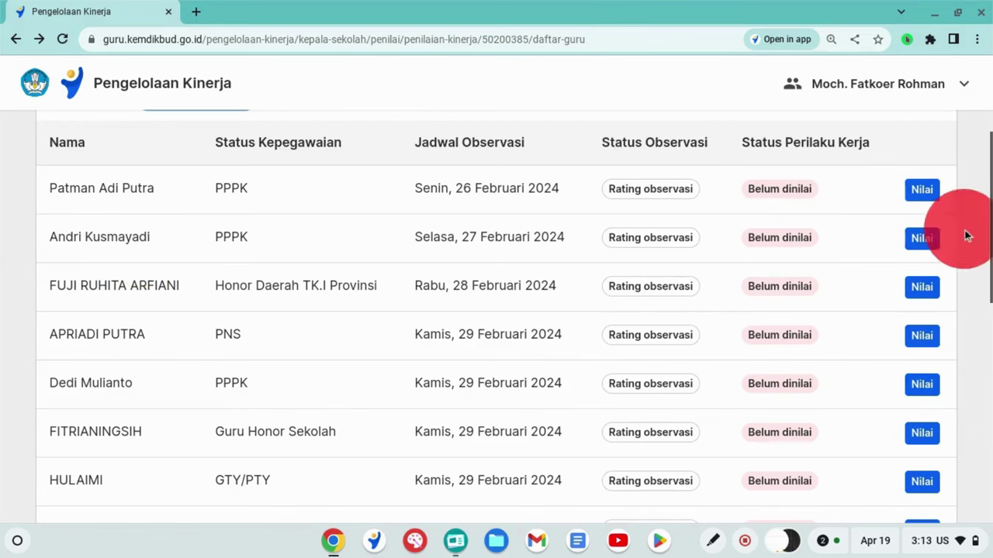
left_click(925, 239)
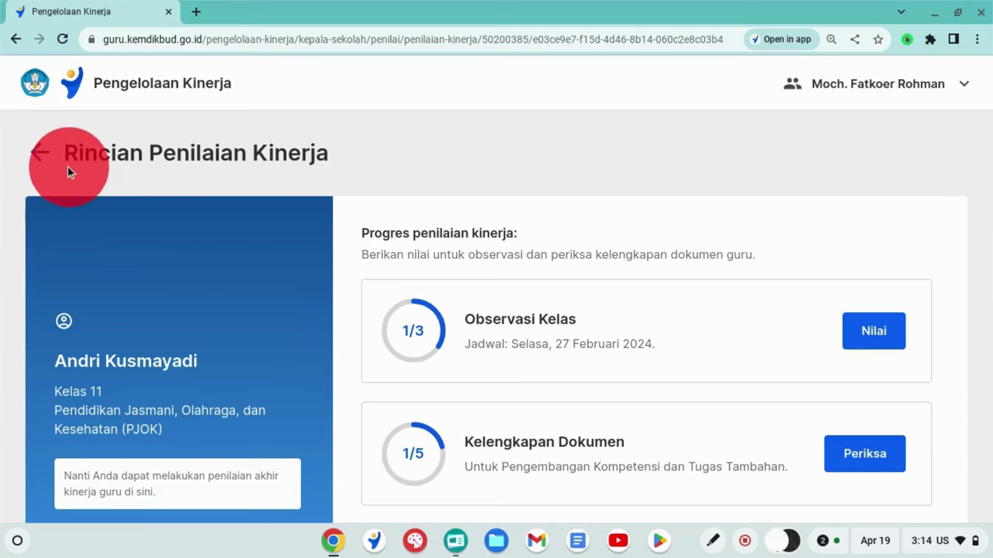
left_click(43, 154)
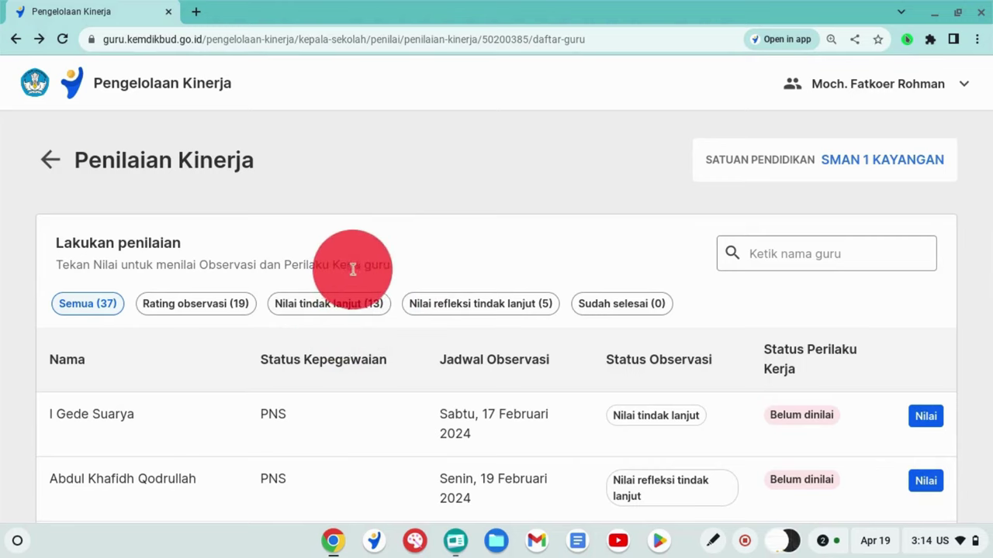
Filter by Nilai tindak lanjut, view the assessment details of the teacher scheduled for Sabtu, 17 Februari 2024, and return to the list.
left_click(350, 307)
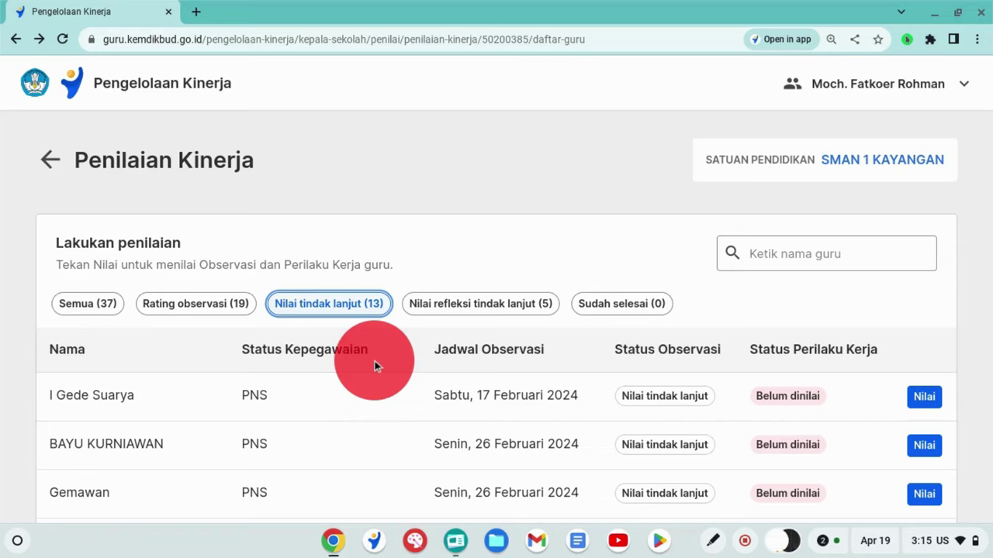
scroll(385, 393, "down", 1)
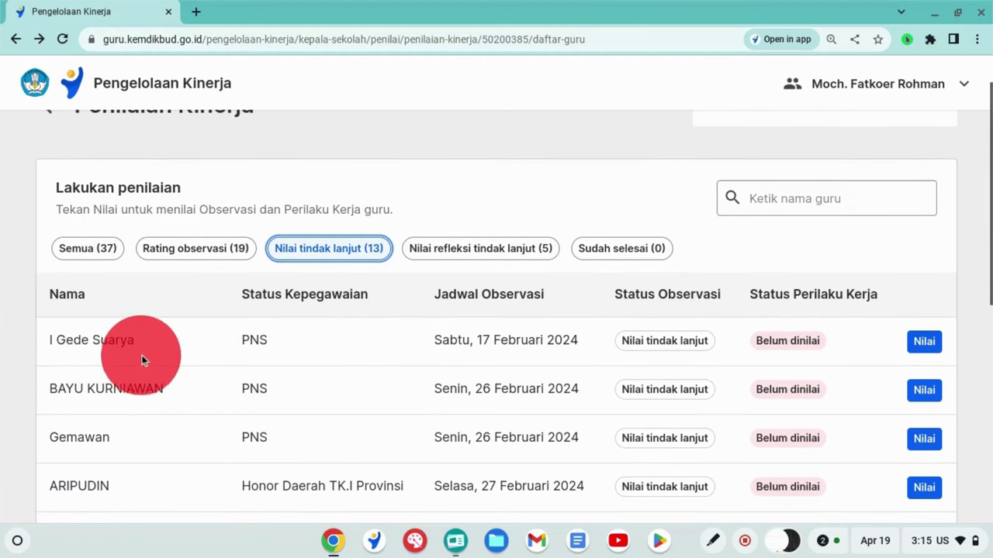
left_click(924, 342)
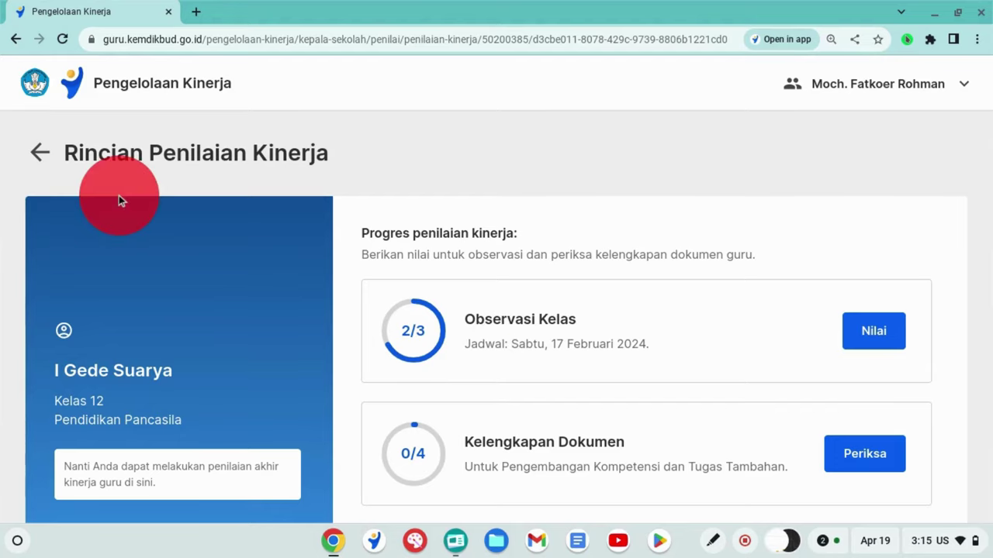
left_click(42, 156)
From the unfiltered list, view the assessment details of the first PNS teacher scheduled for Senin, 26 Februari 2024, and return to the list.
scroll(540, 378, "down", 3)
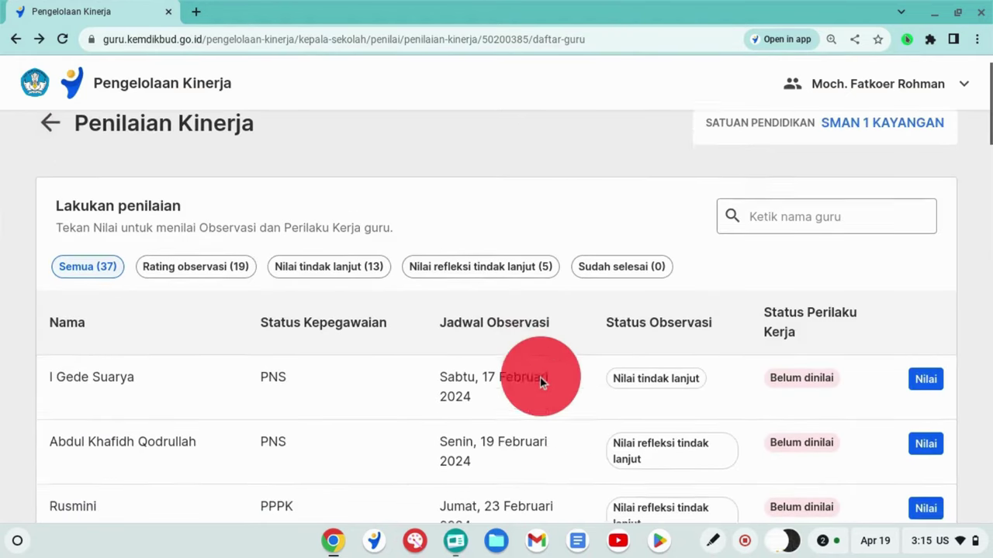
scroll(540, 378, "down", 2)
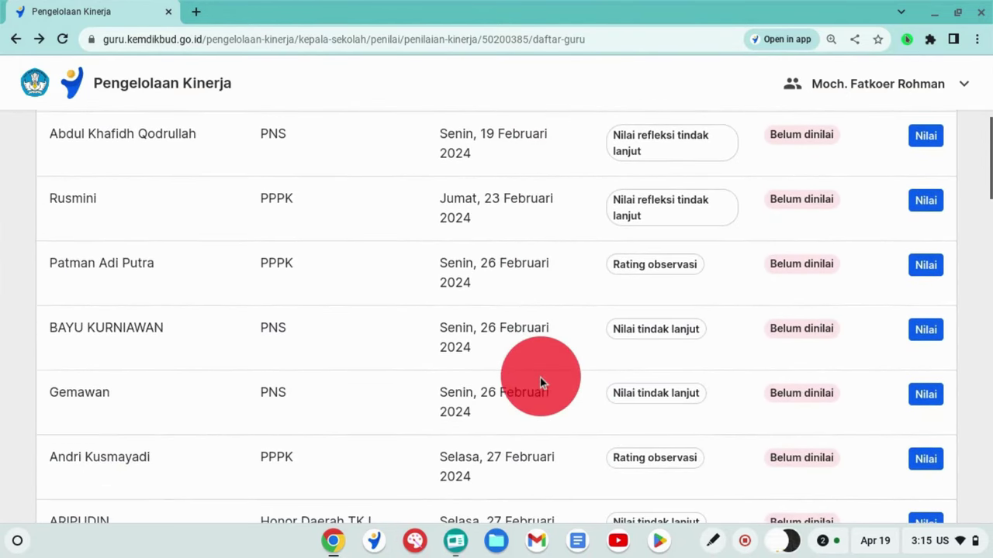
left_click(923, 332)
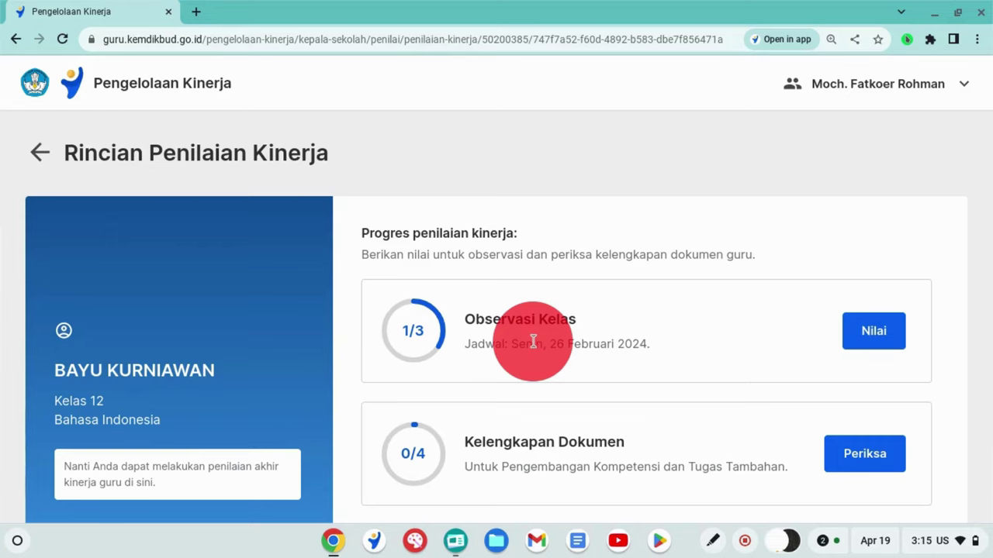
left_click(35, 159)
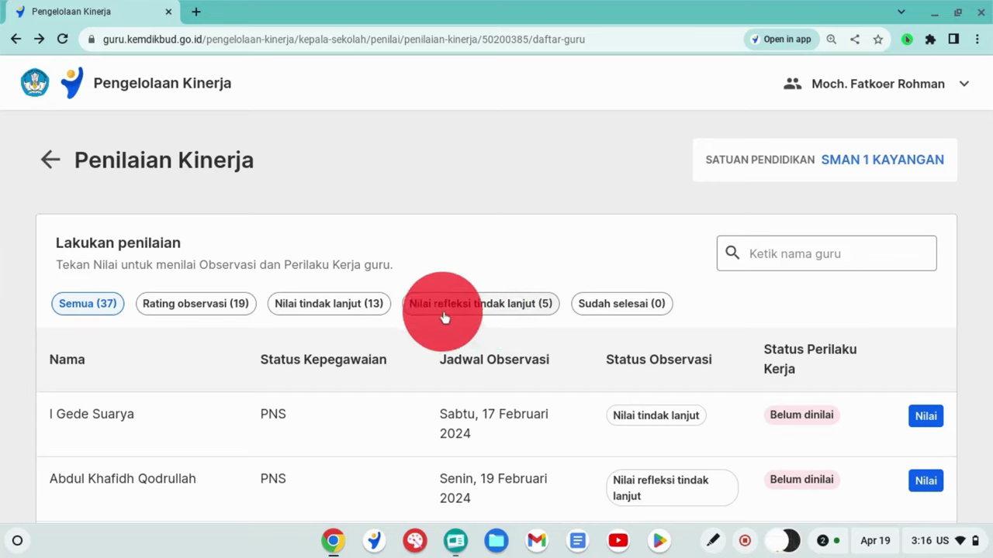
Filter by Nilai refleksi tindak lanjut, view the assessment details of the teacher scheduled for Senin, 19 Februari 2024, and return to the list.
left_click(490, 304)
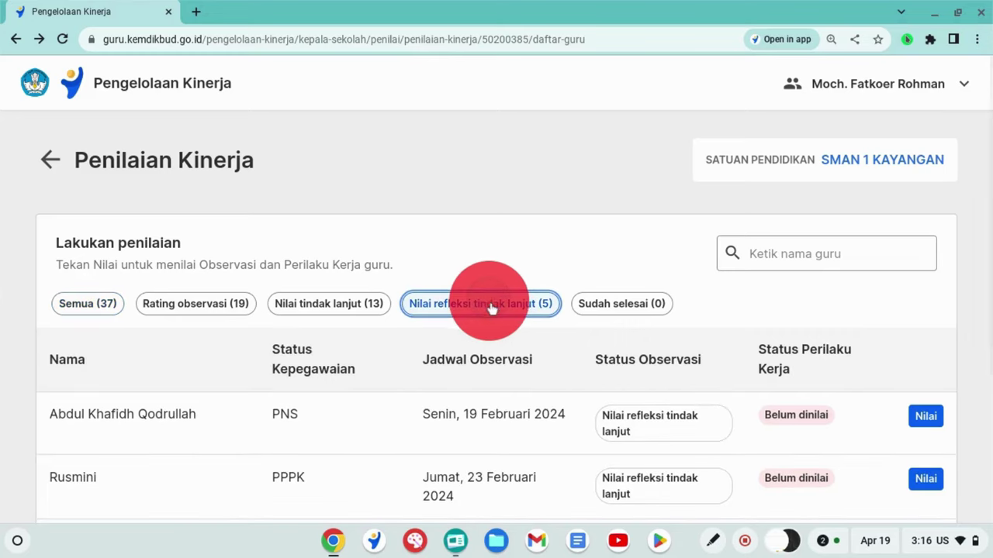
scroll(493, 310, "down", 2)
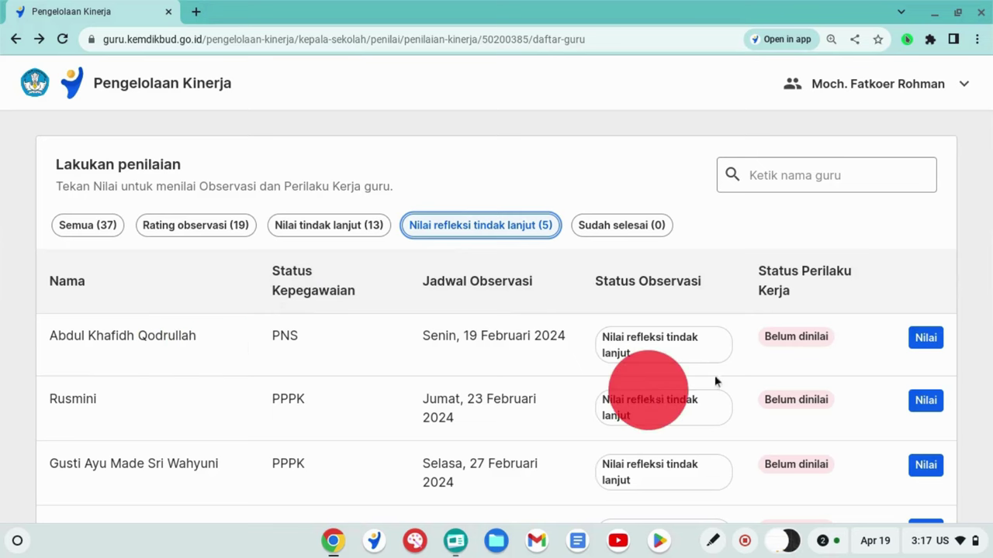
left_click(927, 343)
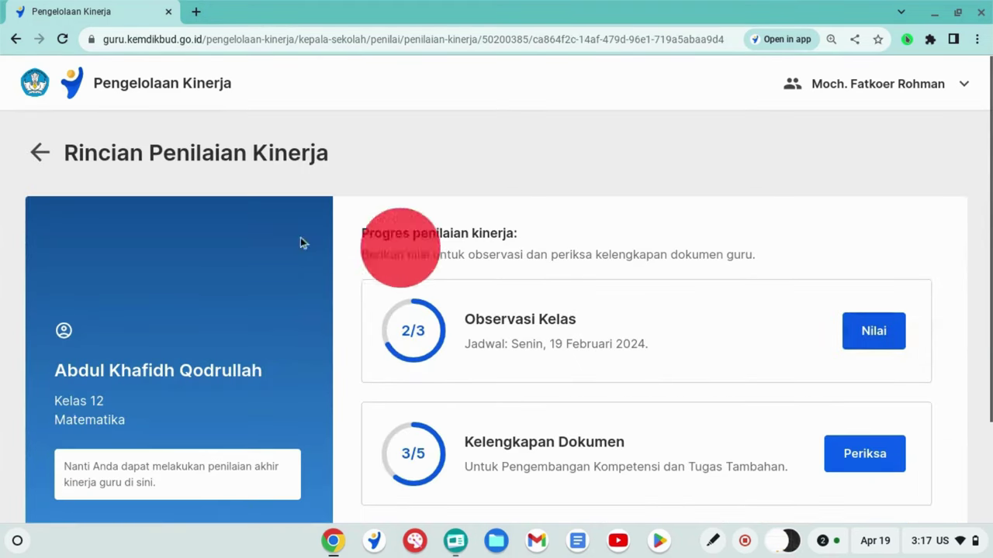
left_click(40, 152)
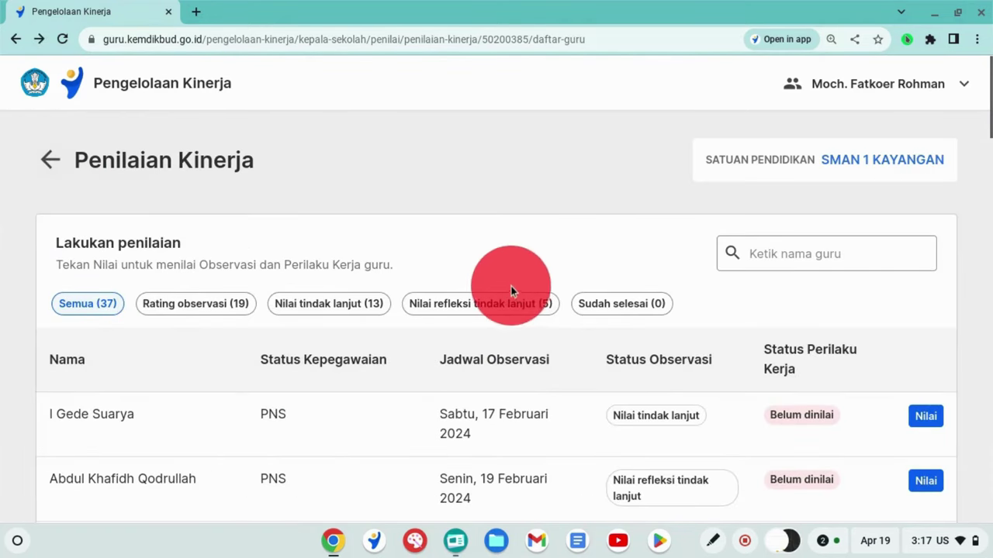
Filter by Nilai refleksi tindak lanjut again and open the assessment details of the teacher scheduled for Jumat, 23 Februari 2024.
left_click(503, 310)
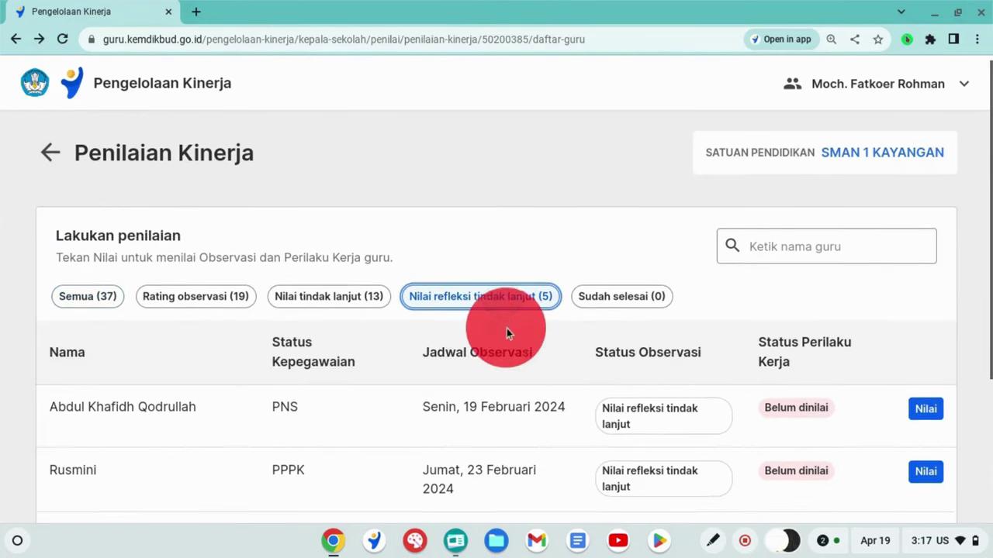
scroll(507, 328, "down", 2)
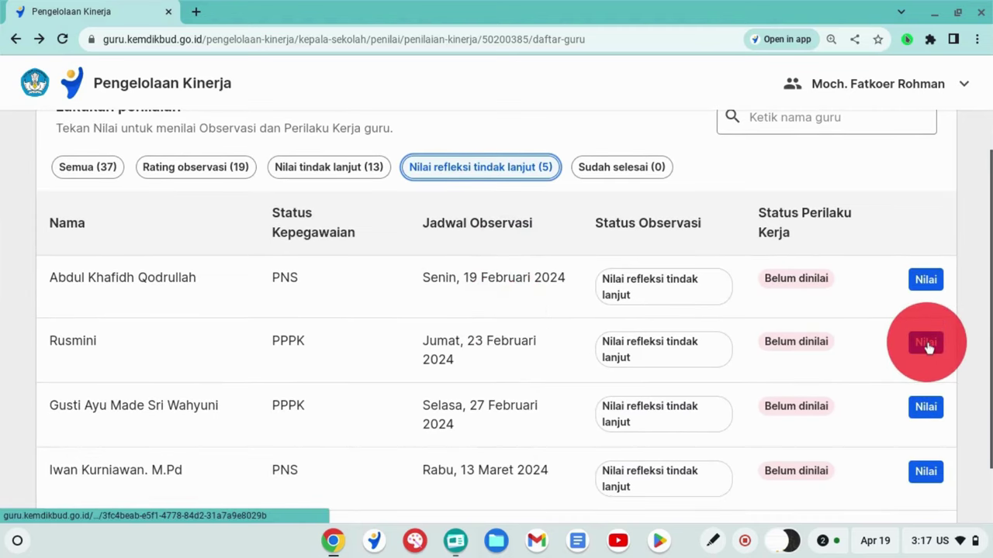
left_click(924, 343)
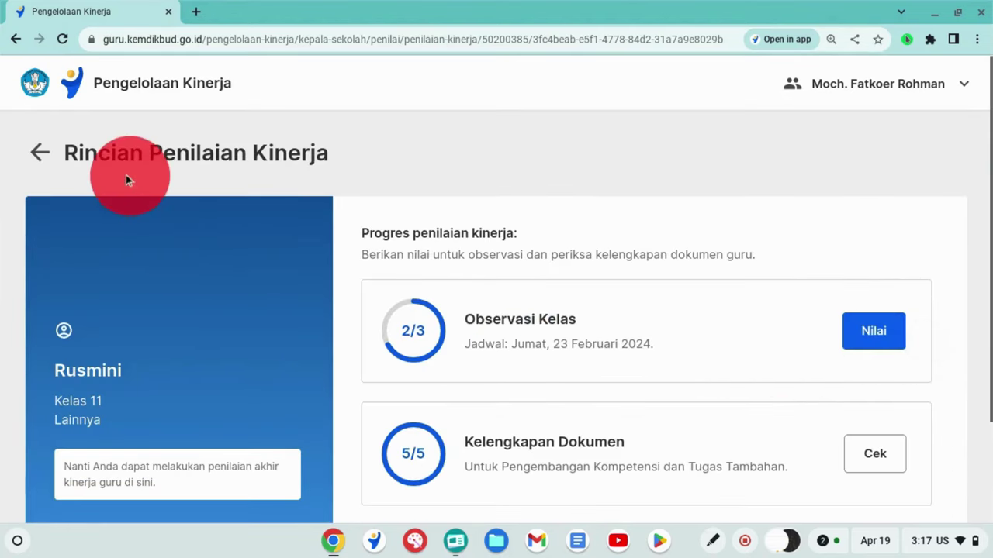
Filter the teacher list by Nilai refleksi tindak lanjut, view the assessment details of the teacher scheduled for Selasa, 27 Februari 2024, and return to the list.
left_click(53, 159)
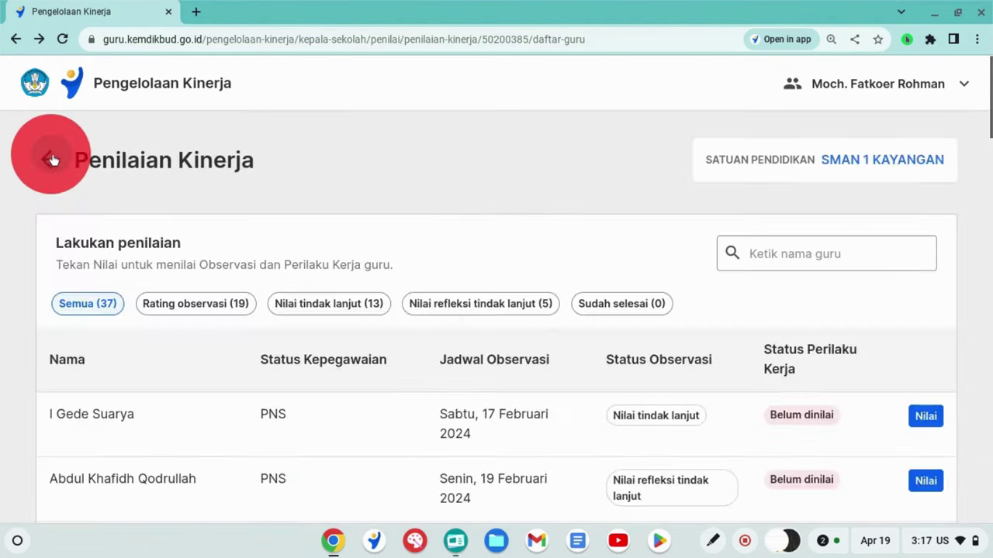
left_click(513, 309)
scroll(513, 309, "down", 3)
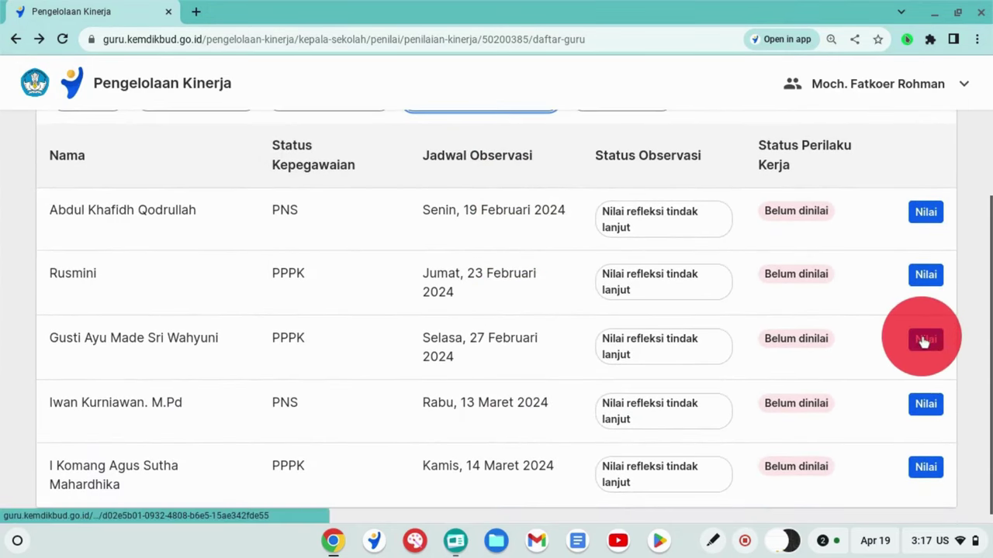
left_click(924, 338)
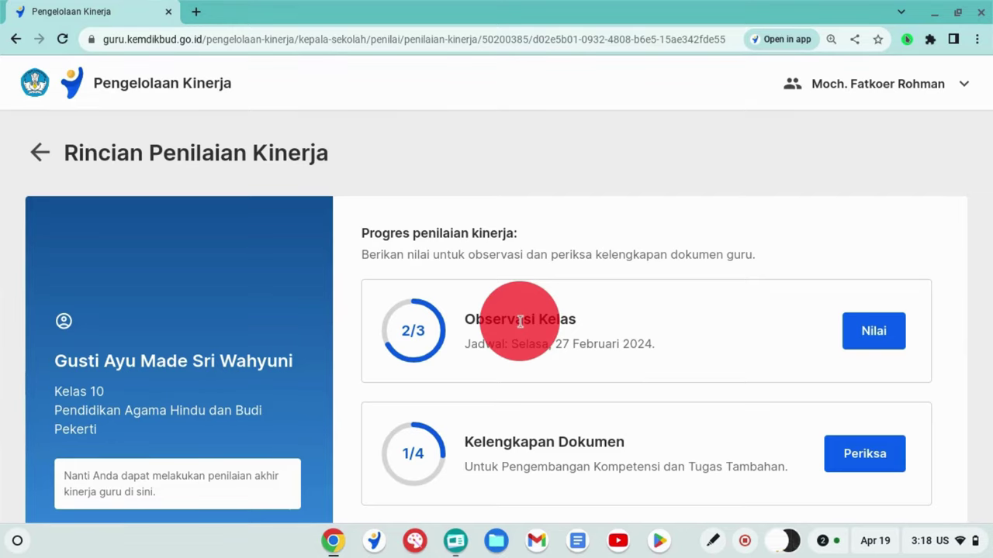
left_click(39, 153)
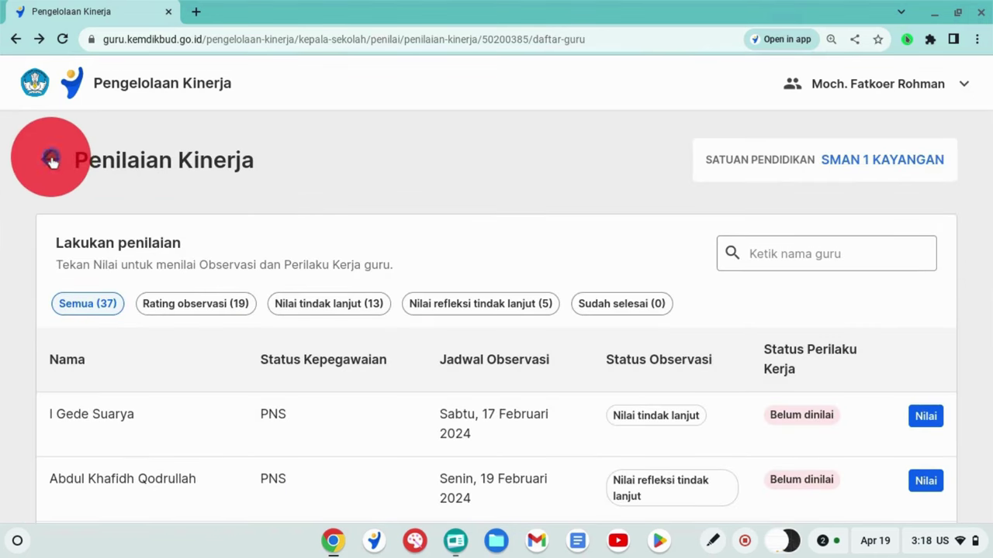
Leave the teacher list and the Penilaian Kinerja overview, return to the overview, and reopen the teacher list under Lakukan penilaian.
left_click(50, 158)
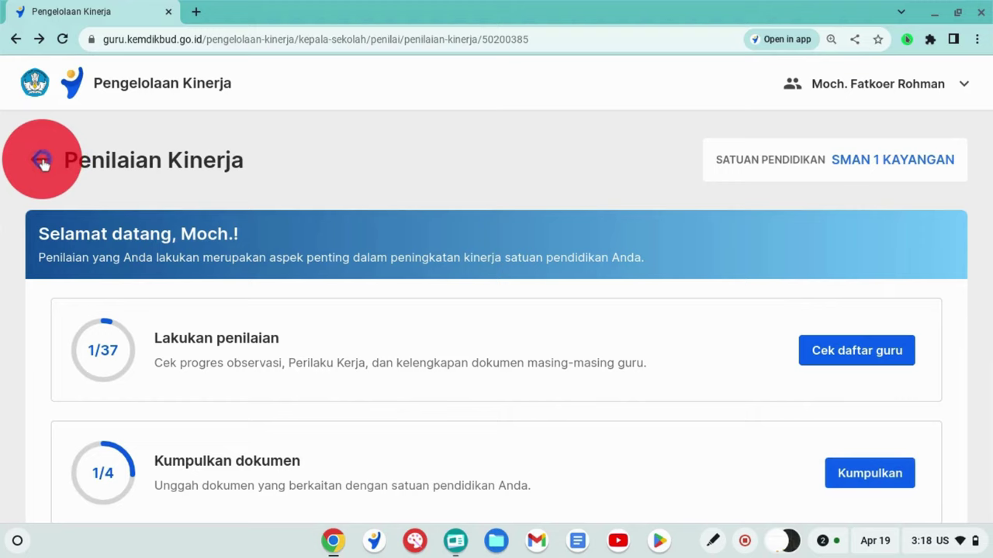
left_click(44, 161)
scroll(152, 263, "down", 3)
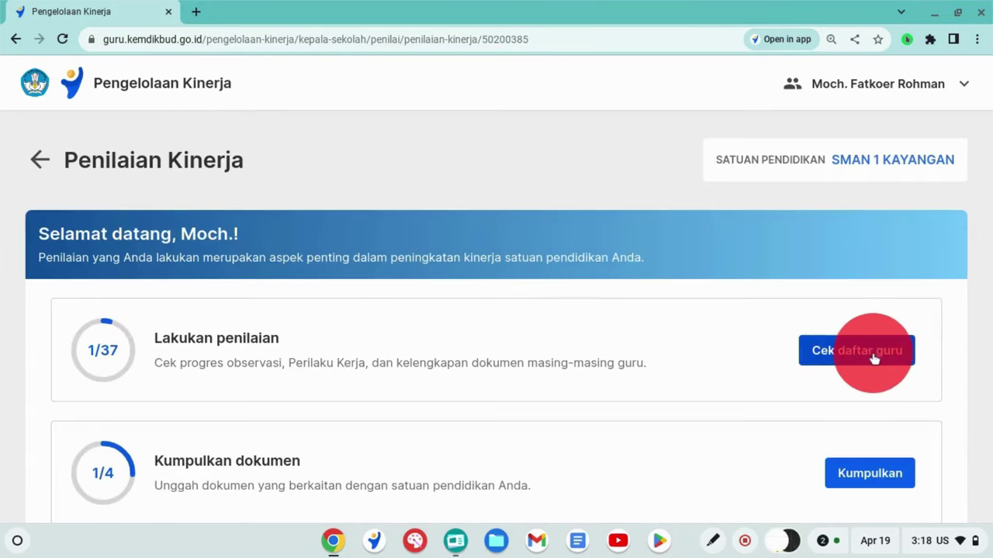
left_click(872, 353)
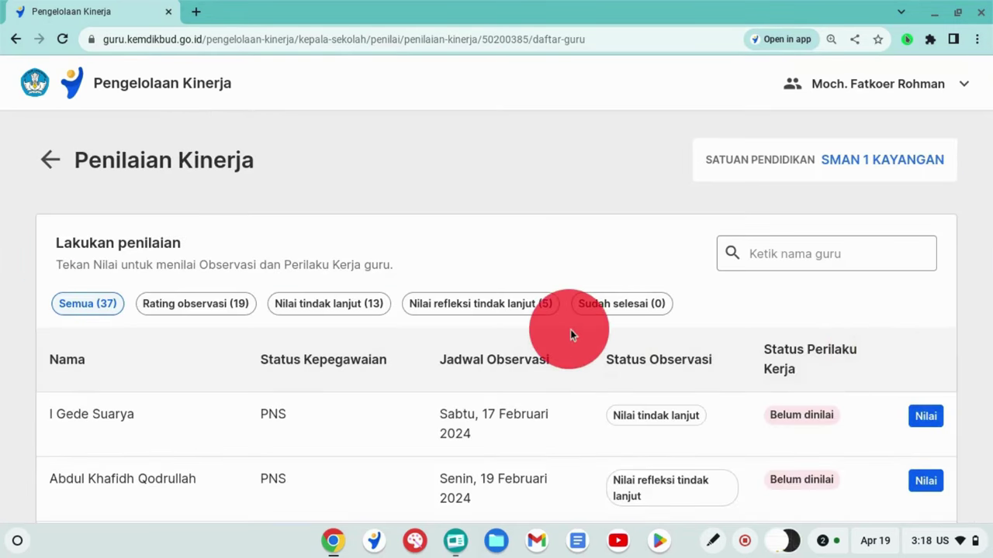
Filter by Nilai refleksi tindak lanjut and open the Observasi Kelas assessment of the teacher scheduled for Senin, 19 Februari 2024.
left_click(508, 313)
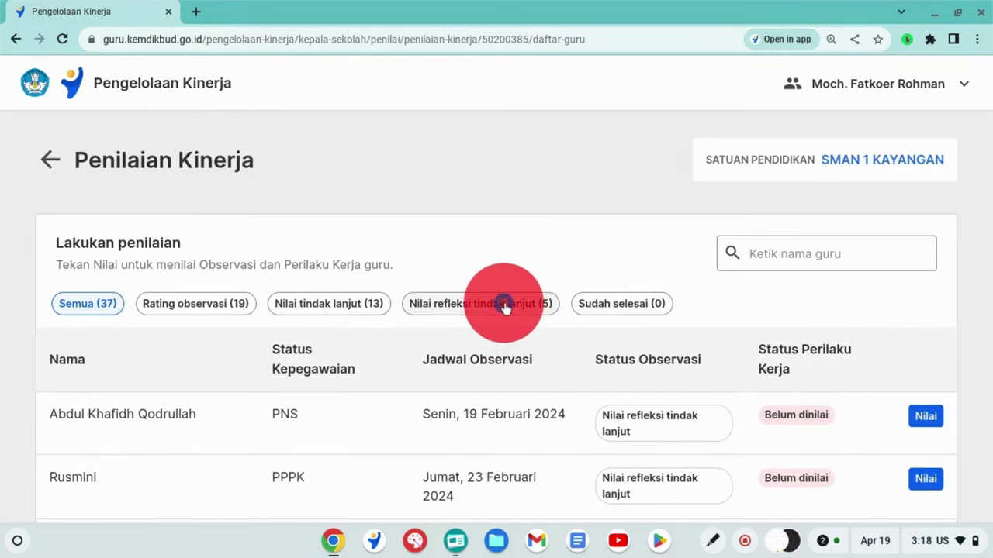
left_click(926, 417)
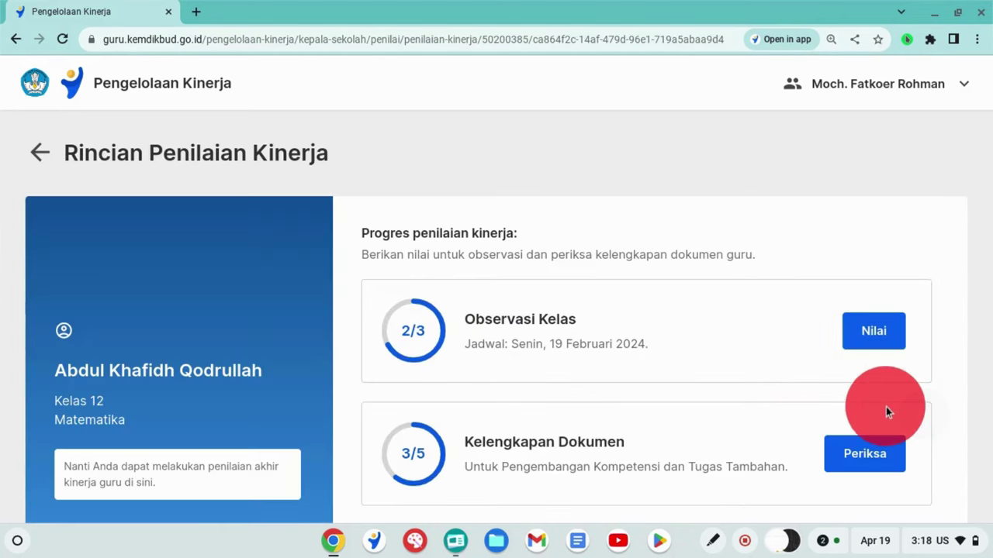
scroll(886, 407, "down", 3)
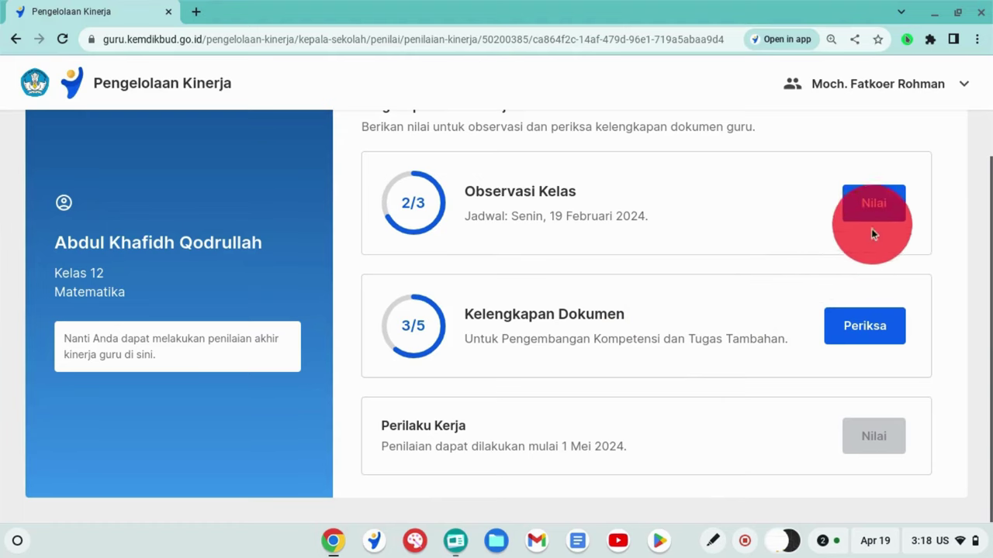
left_click(874, 204)
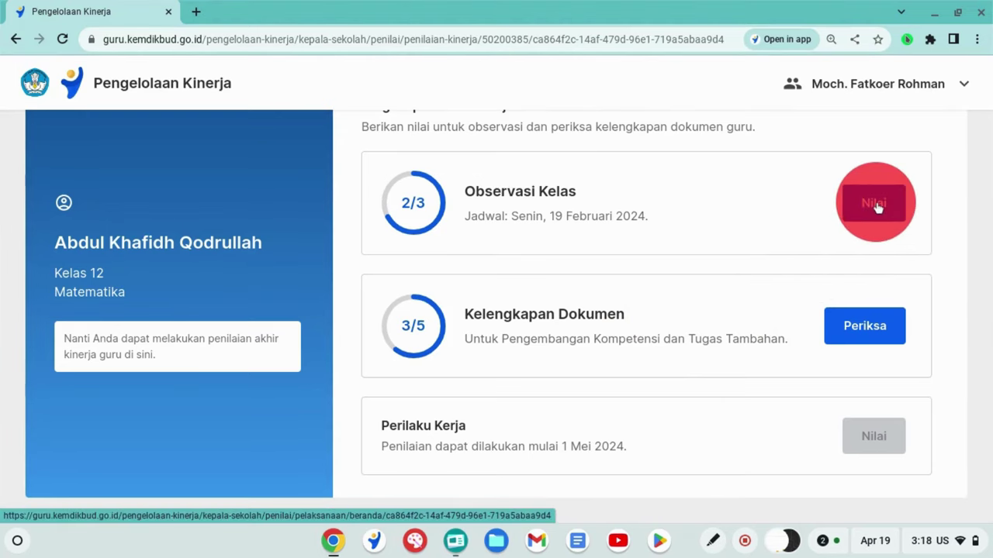
Examine the observation stages in Bagian 1: Pelaksanaan observasi and Bagian 2: Tindak lanjut observasi, including the availability of Nilai dokumen refleksi tindak lanjut.
scroll(853, 249, "down", 2)
scroll(848, 259, "down", 4)
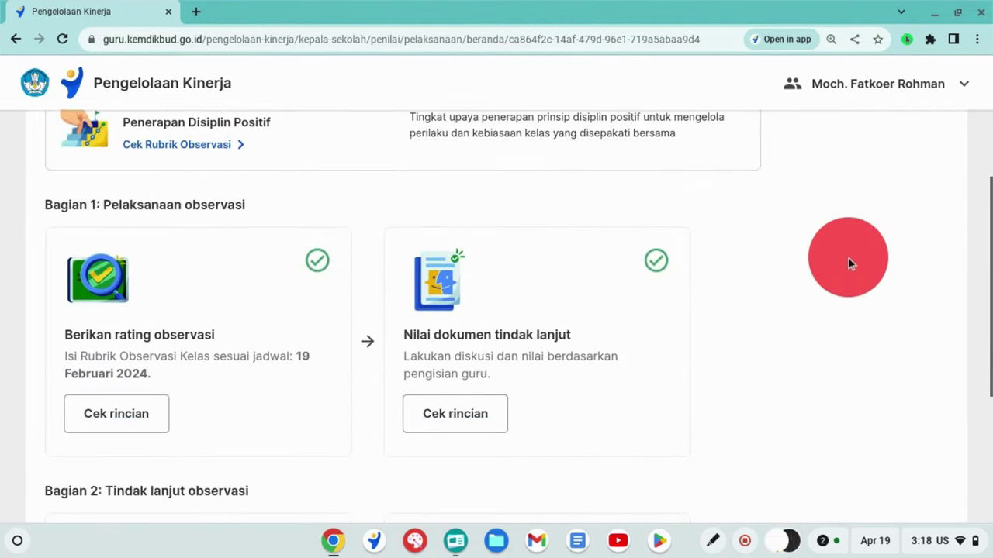
scroll(848, 262, "down", 1)
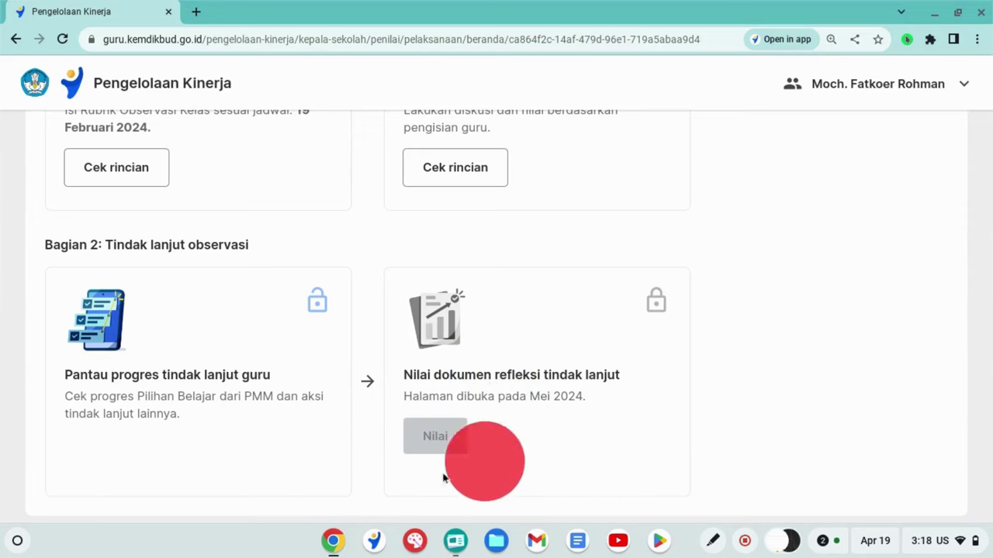
scroll(557, 425, "up", 1)
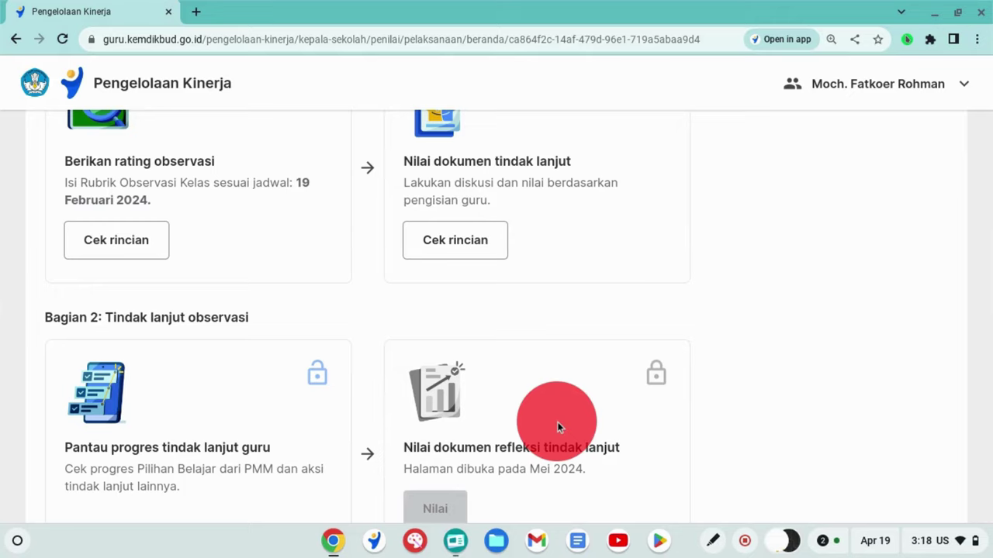
scroll(557, 426, "up", 2)
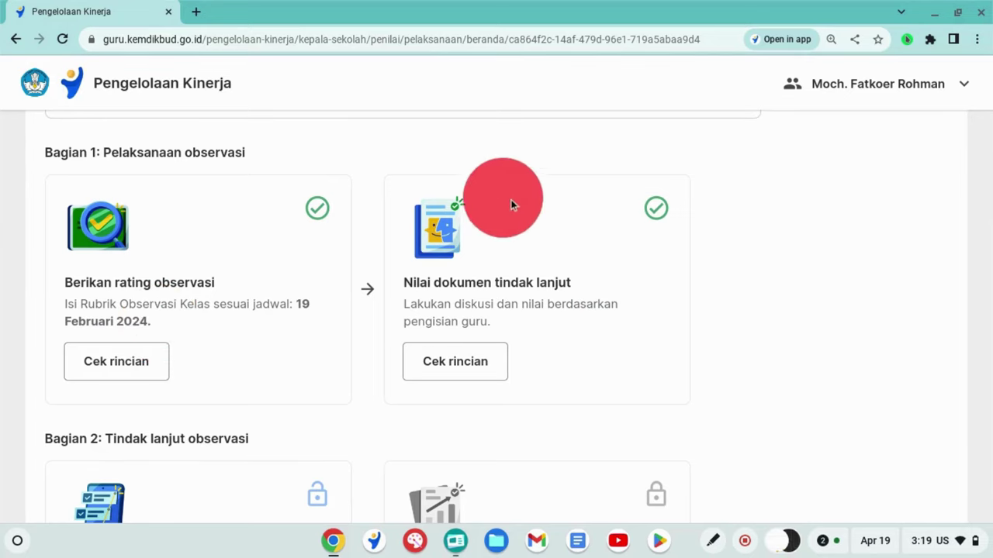
scroll(522, 338, "down", 2)
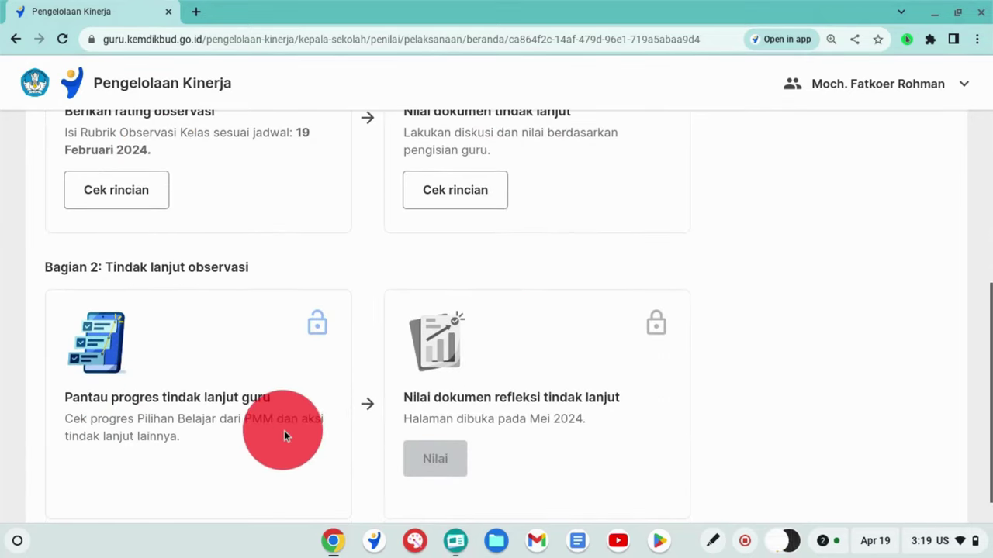
scroll(242, 410, "up", 1)
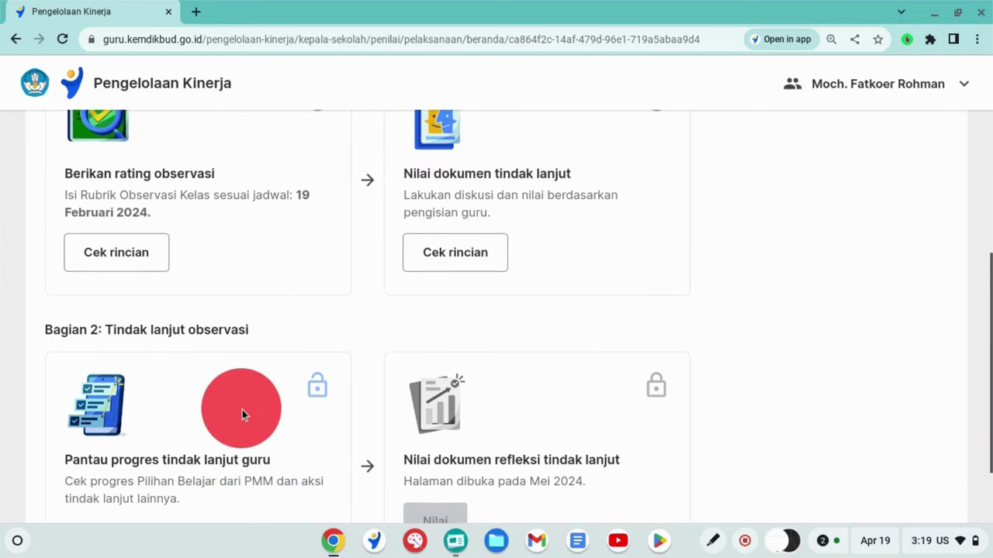
scroll(242, 409, "up", 2)
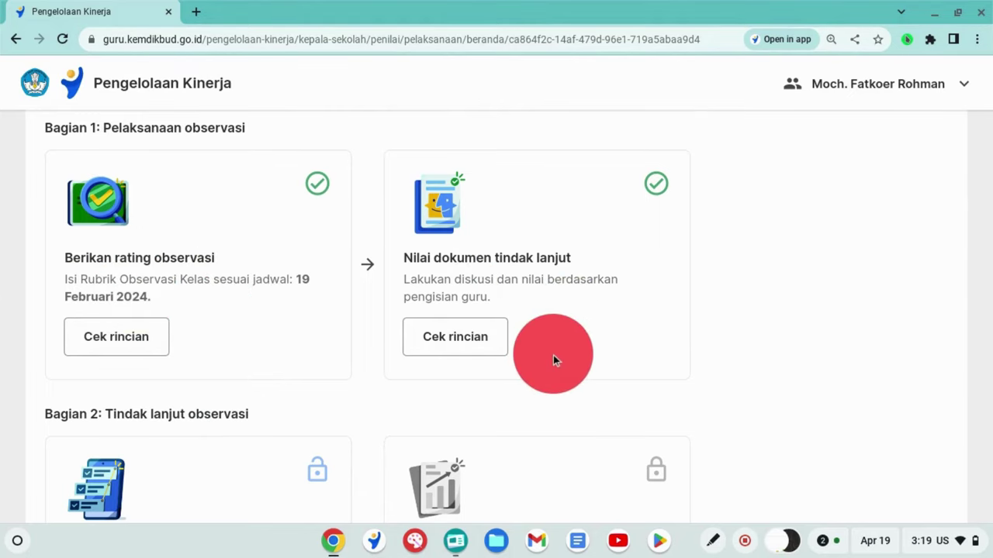
scroll(553, 355, "down", 3)
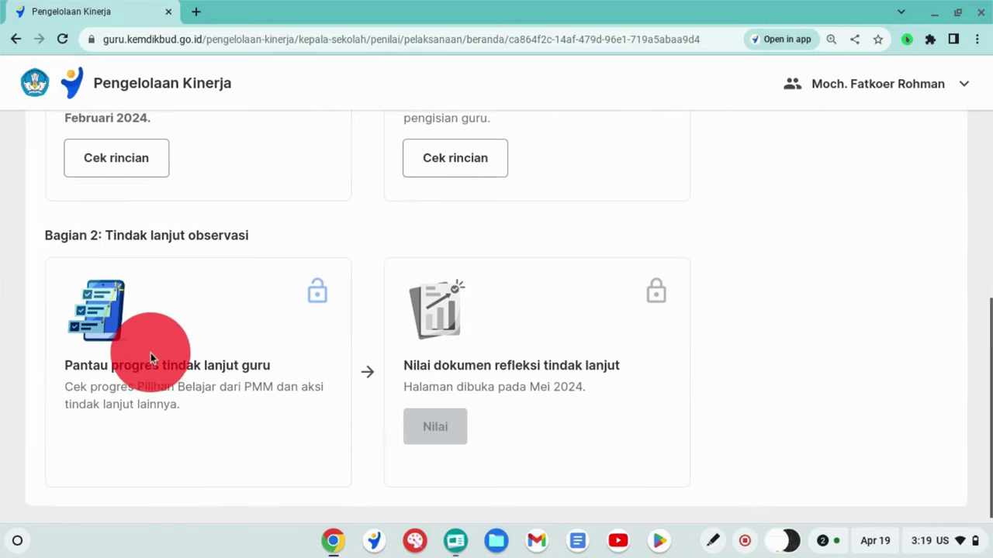
scroll(151, 353, "up", 1)
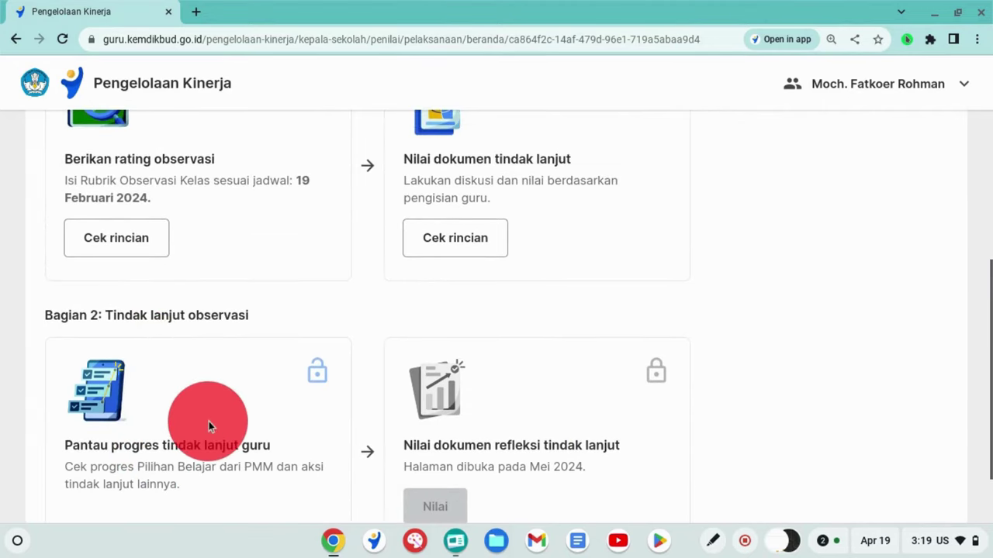
scroll(208, 421, "up", 1)
scroll(209, 421, "up", 2)
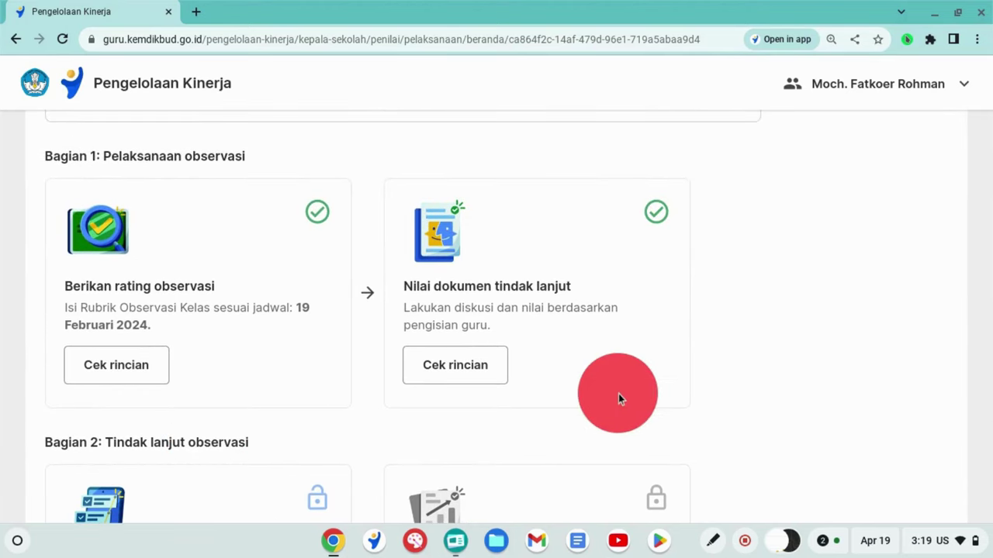
scroll(618, 393, "down", 1)
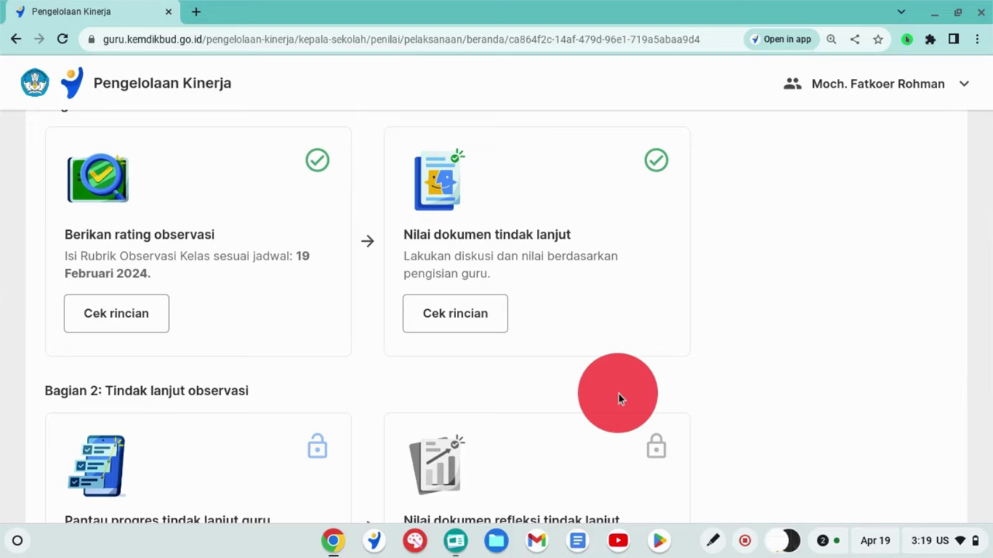
scroll(618, 394, "down", 2)
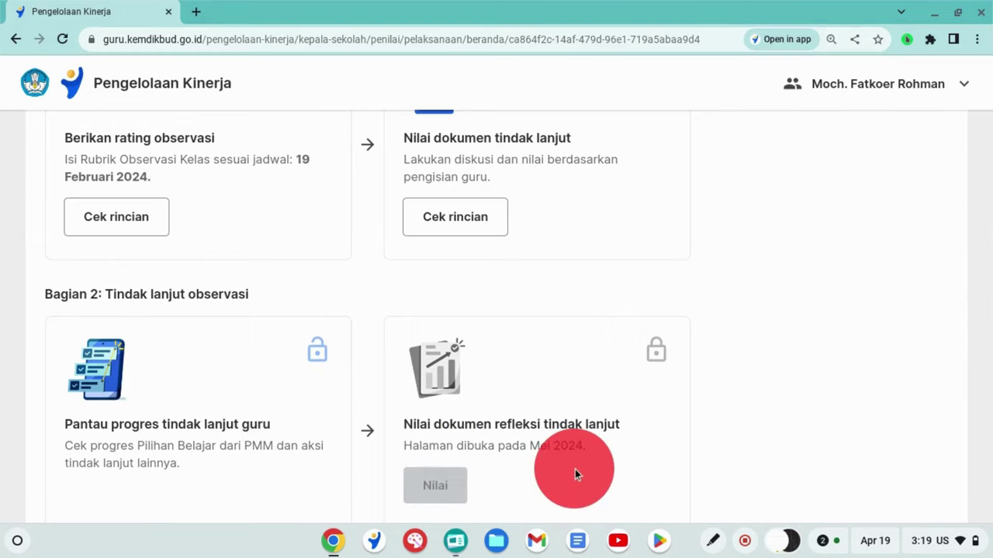
scroll(575, 469, "up", 4)
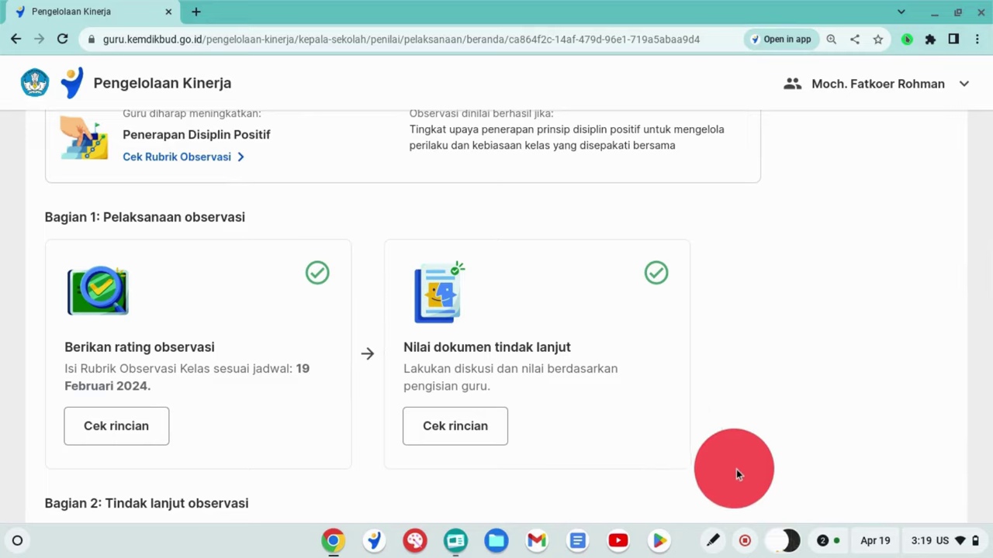
key("Escape")
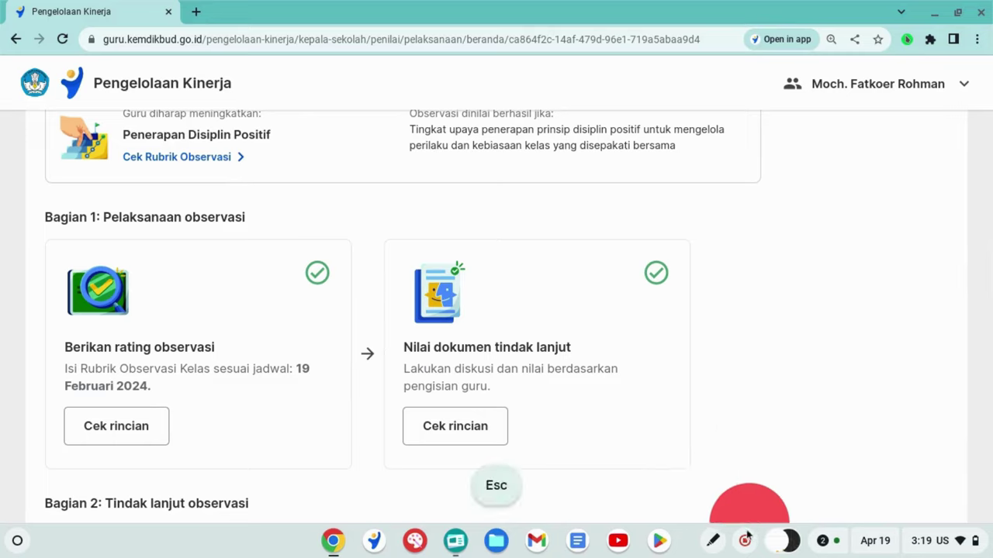